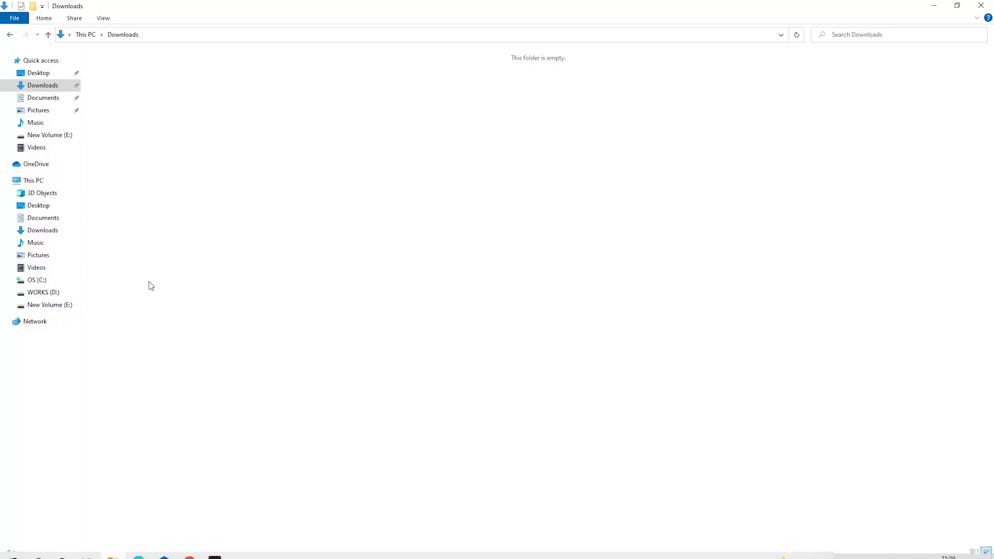
Create a new folder named 'Miner' in the empty Downloads folder.
{"action": "right_click", "coordinate": [184, 209]}
{"action": "left_click", "coordinate": [231, 342]}
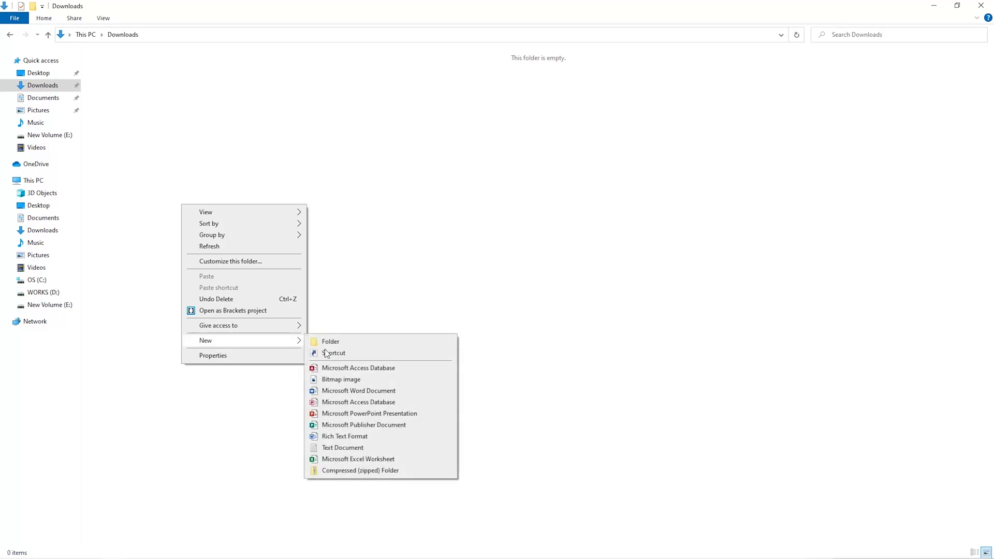
{"action": "left_click", "coordinate": [353, 345]}
{"action": "type", "text": "Miner"}
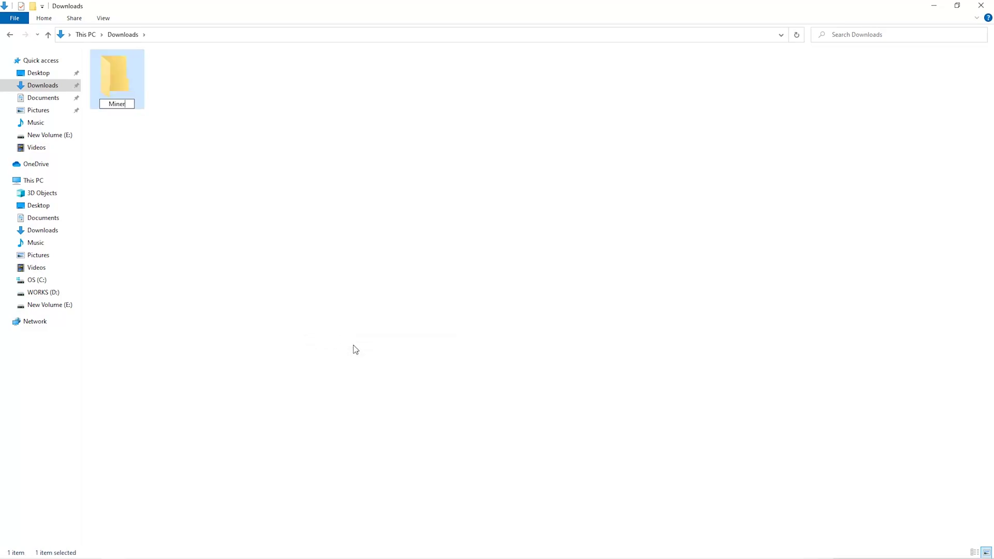
{"action": "key", "text": "Return"}
Launch Windows Security and open the Virus & threat protection settings.
{"action": "key", "text": "super"}
{"action": "type", "text": "secu"}
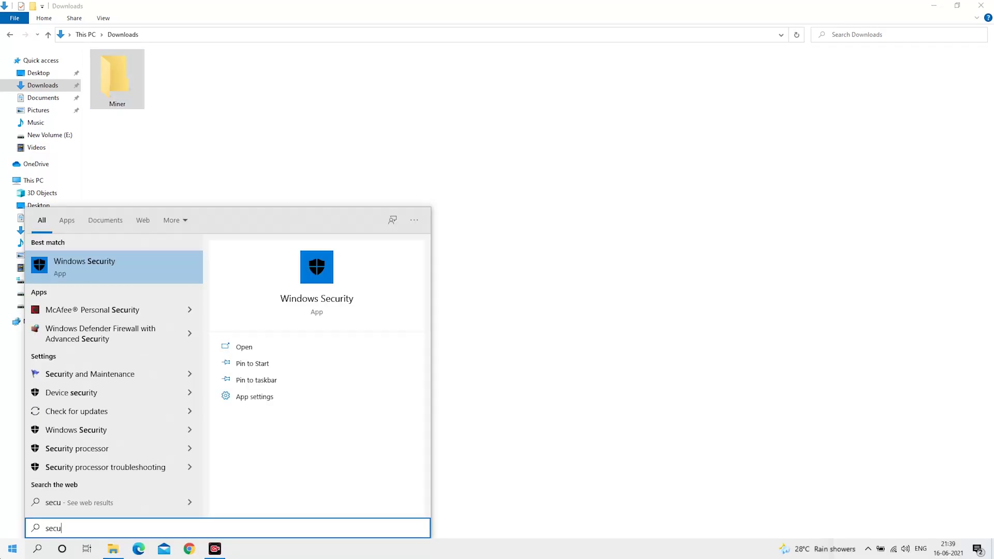
{"action": "key", "text": "Return"}
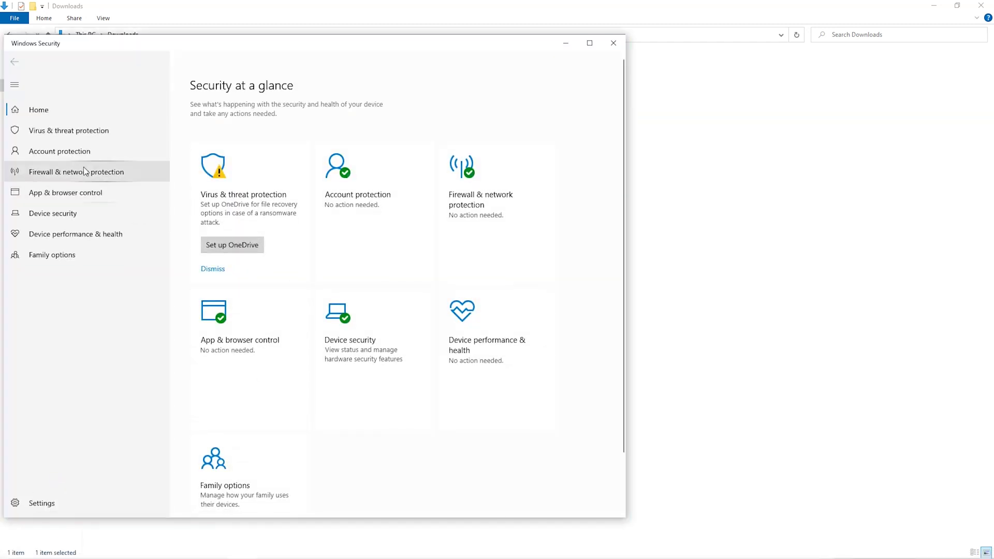
{"action": "left_click", "coordinate": [76, 127]}
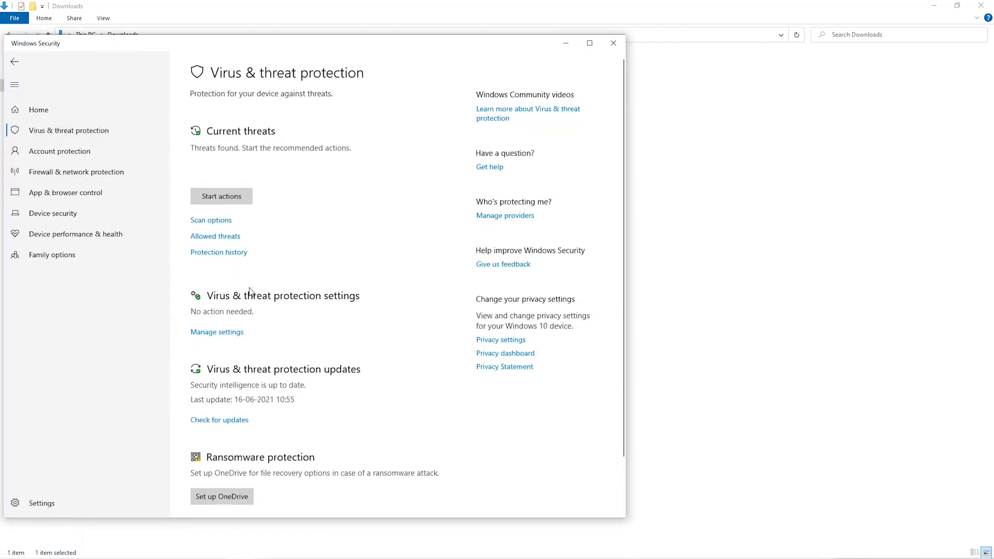
{"action": "scroll", "coordinate": [250, 292], "scroll_direction": "down", "scroll_amount": 2}
{"action": "left_click", "coordinate": [238, 272]}
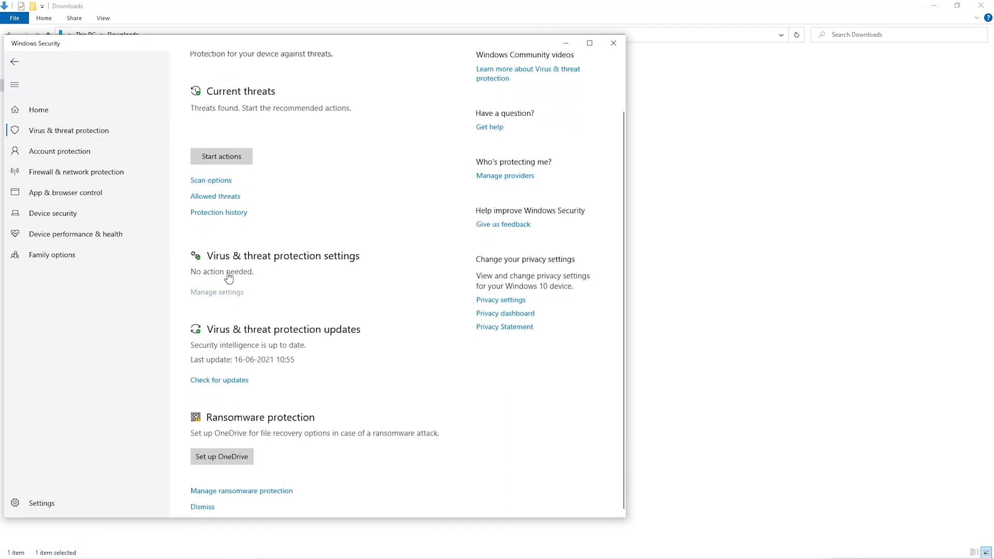
Open the Defender exclusions list and begin adding a new exclusion.
{"action": "scroll", "coordinate": [245, 344], "scroll_direction": "down", "scroll_amount": 5}
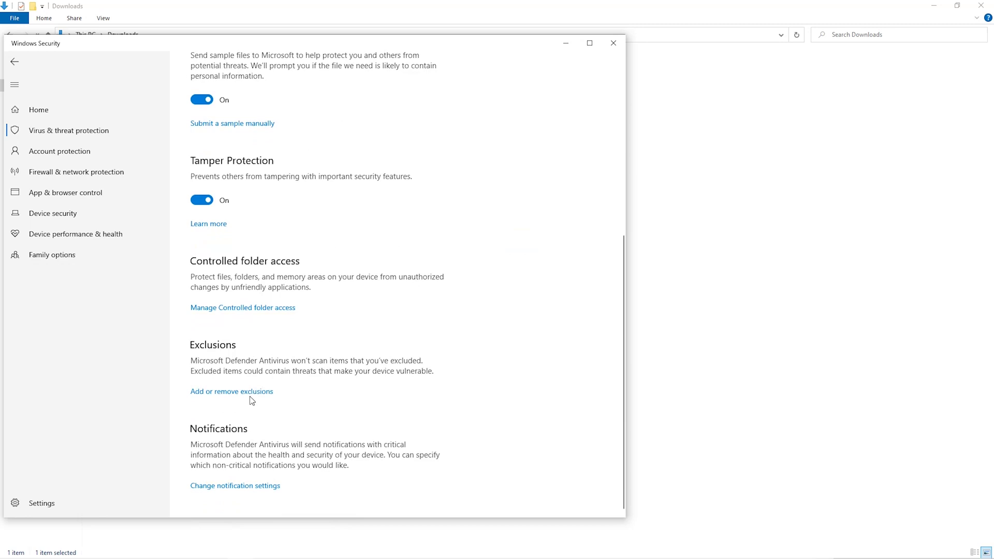
{"action": "left_click", "coordinate": [247, 394]}
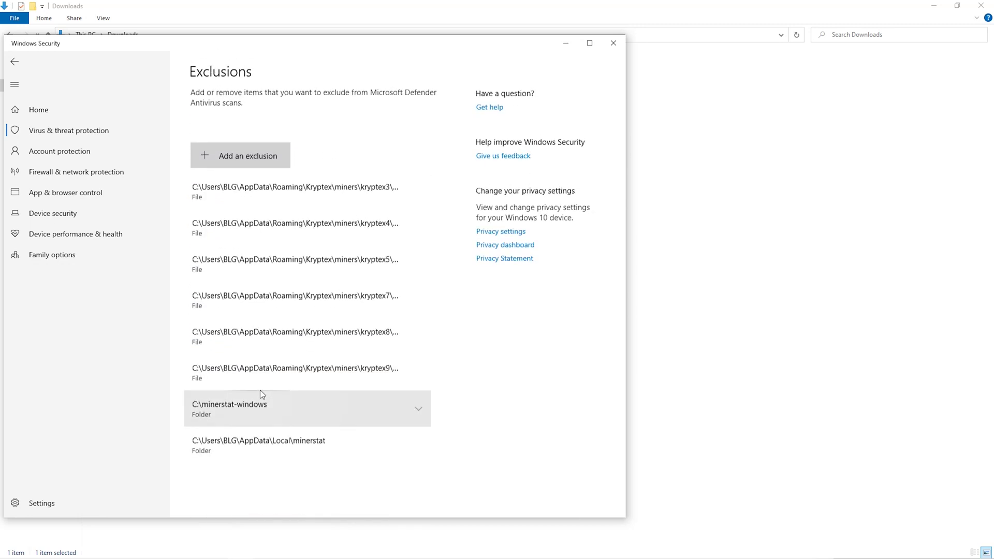
{"action": "left_click", "coordinate": [280, 164]}
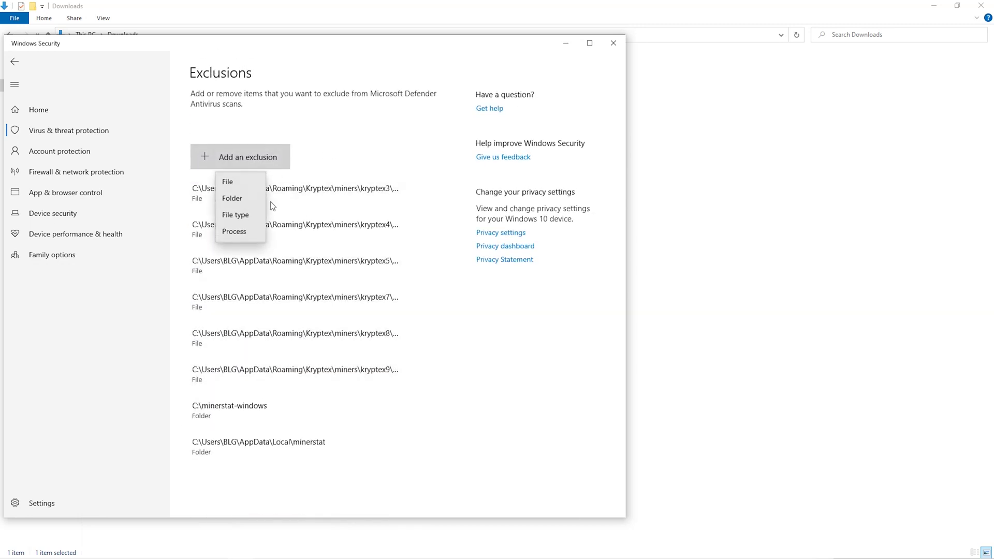
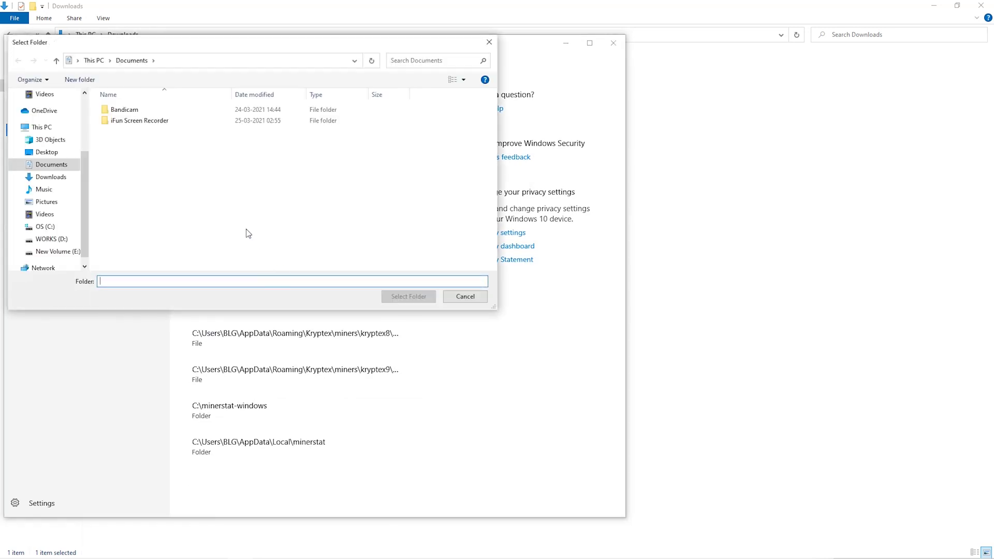
Add the Downloads\Miner folder as a Windows Security scan exclusion.
{"action": "left_click", "coordinate": [63, 191]}
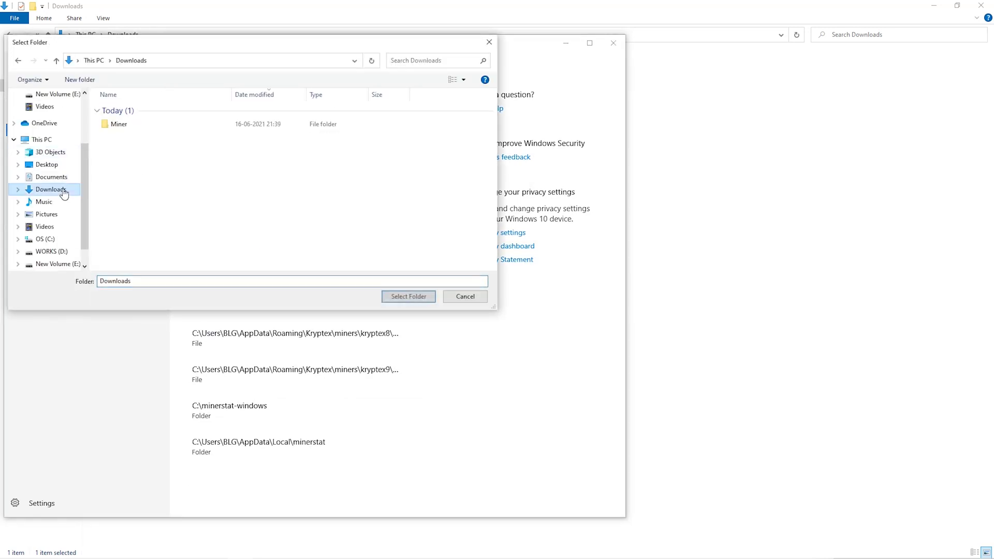
{"action": "left_click", "coordinate": [293, 127]}
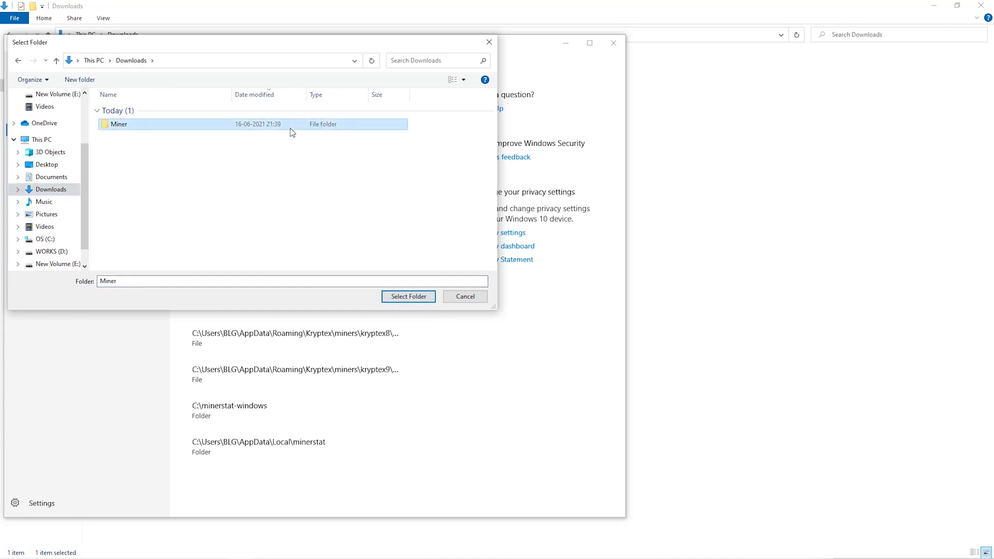
{"action": "left_click", "coordinate": [397, 299]}
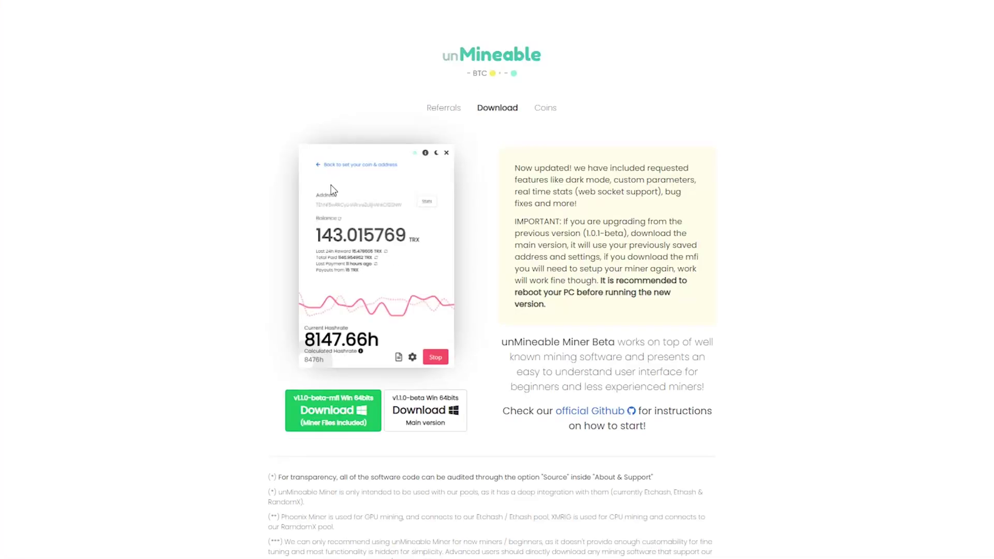
Download the unMineable.Miner.1.1.0-beta-mfi zip (Miner Files Included) into Downloads\Miner.
{"action": "left_click", "coordinate": [342, 415]}
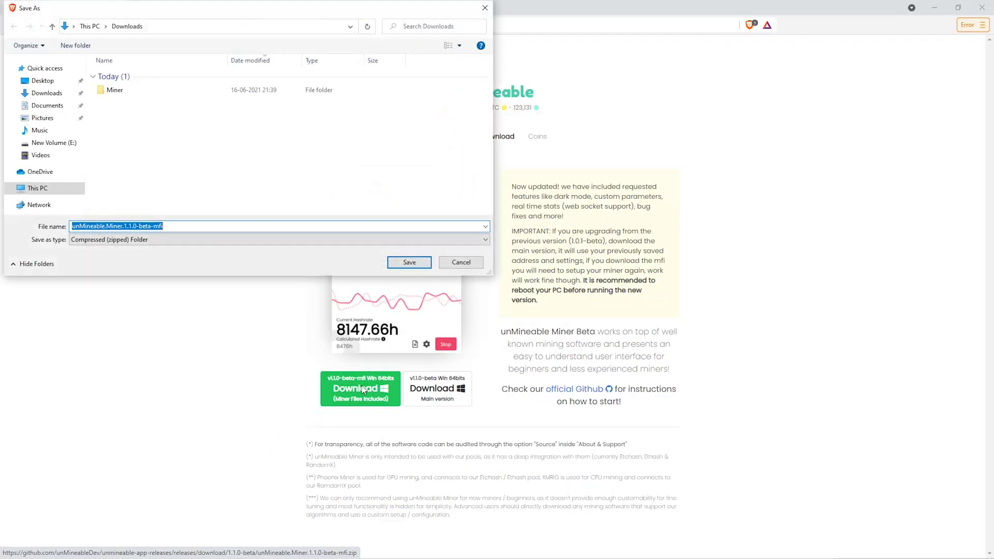
{"action": "left_click", "coordinate": [175, 91]}
{"action": "double_click", "coordinate": [176, 91]}
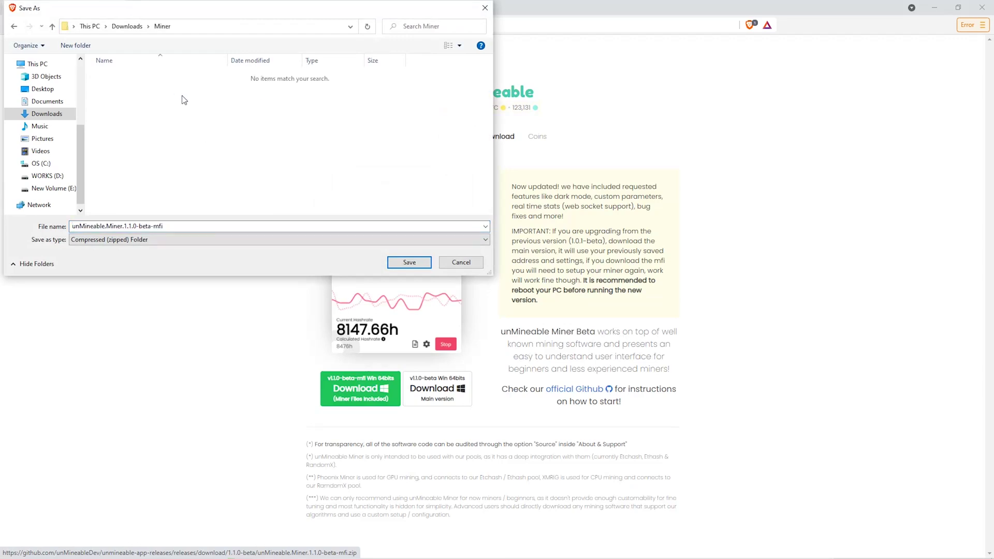
{"action": "left_click", "coordinate": [428, 264]}
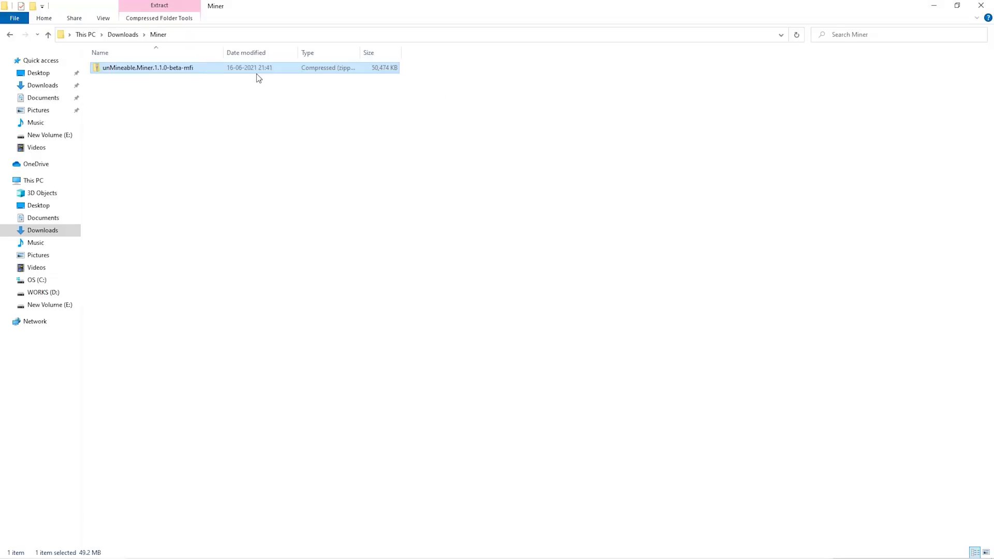
Extract the miner zip in place with 7-Zip and run the extracted unMineable Miner application.
{"action": "right_click", "coordinate": [254, 74]}
{"action": "mouse_move", "coordinate": [306, 139]}
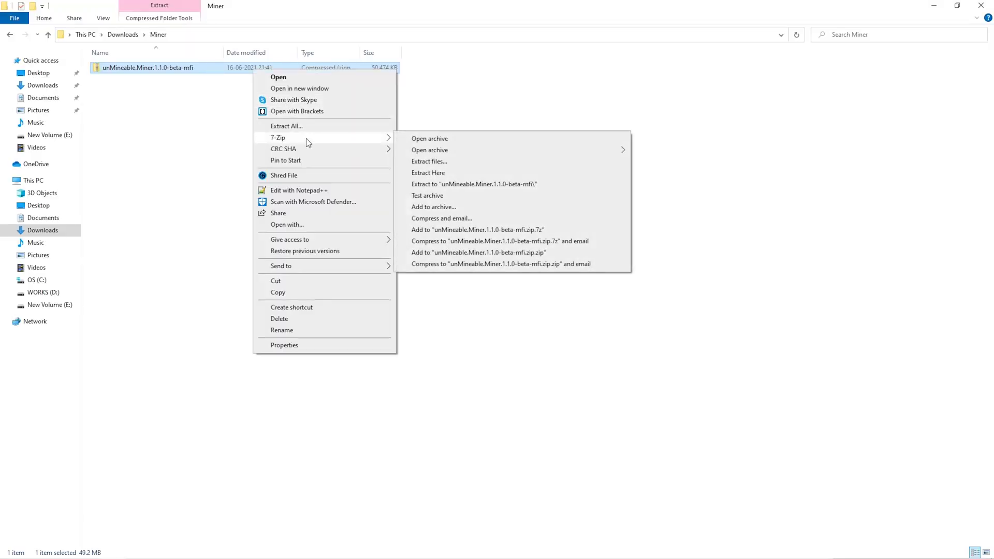
{"action": "left_click", "coordinate": [446, 175]}
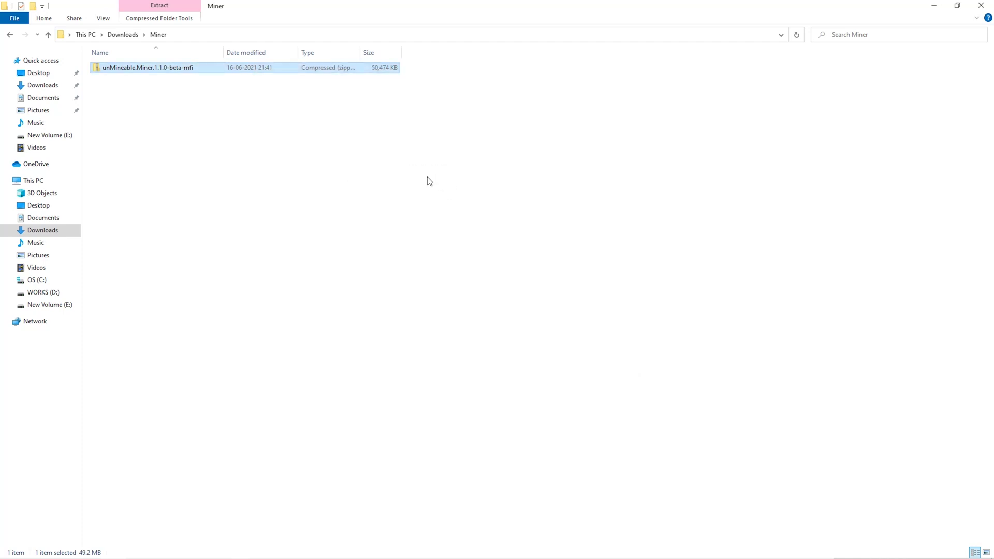
{"action": "double_click", "coordinate": [244, 70]}
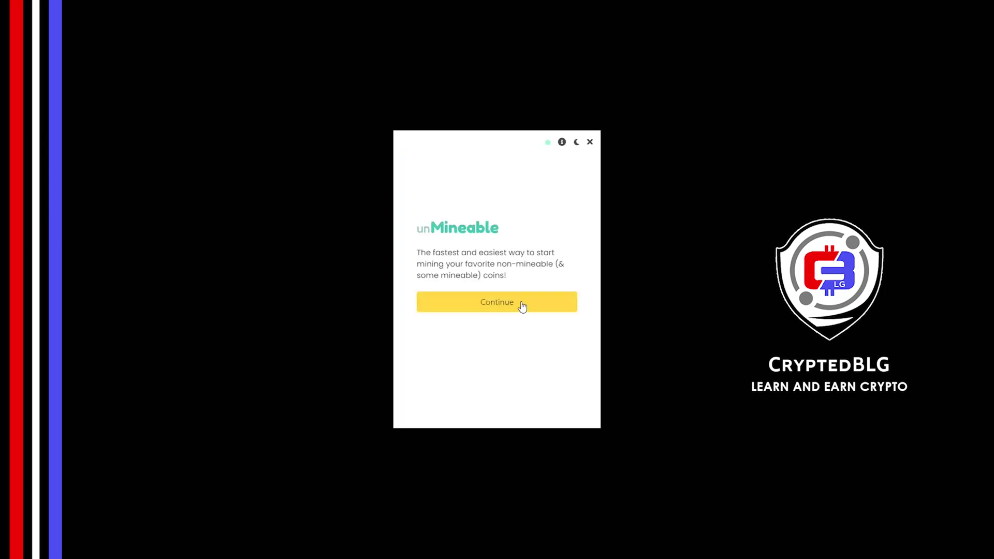
Get past the welcome screen and pick Graphics Card (GPU) mining instead of CPU.
{"action": "left_click", "coordinate": [523, 306]}
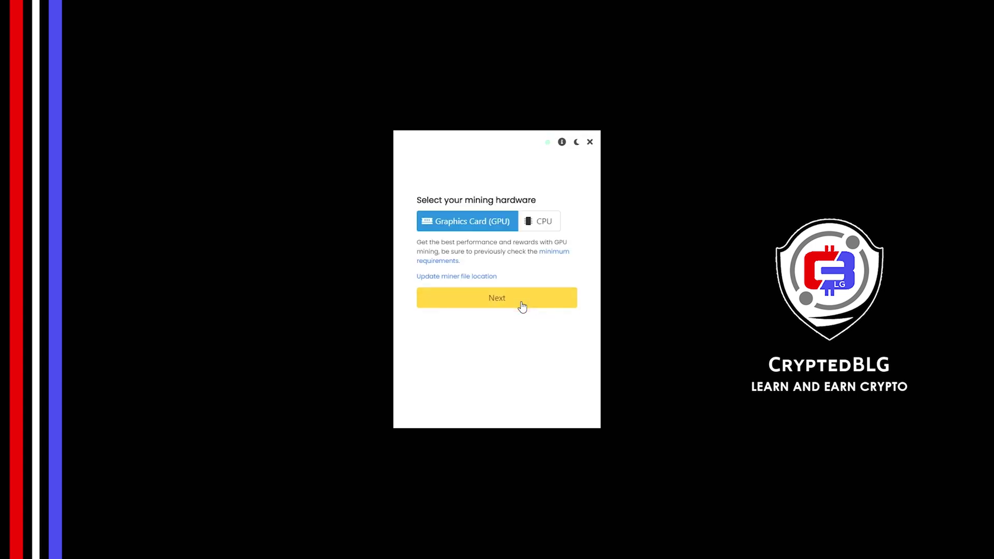
{"action": "left_click", "coordinate": [536, 228]}
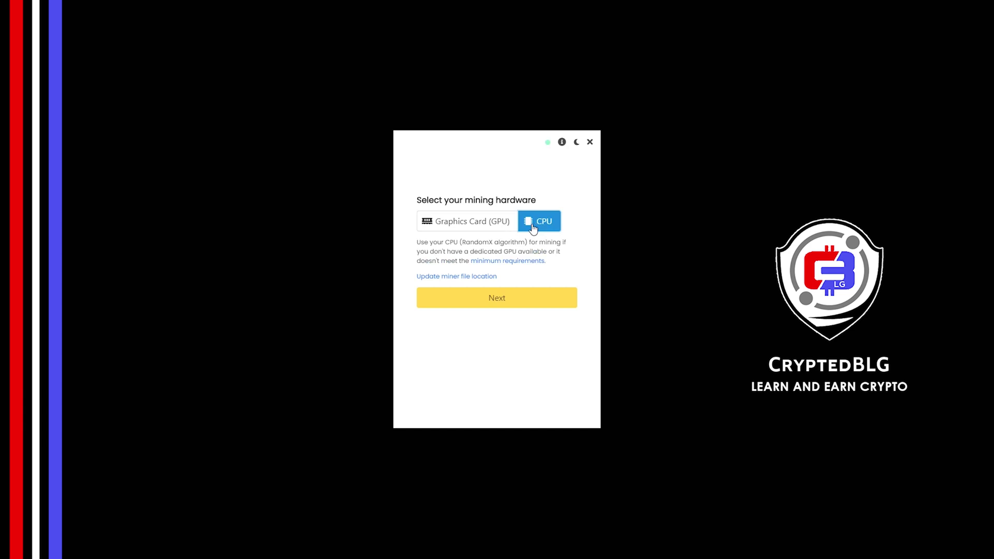
{"action": "left_click", "coordinate": [480, 229]}
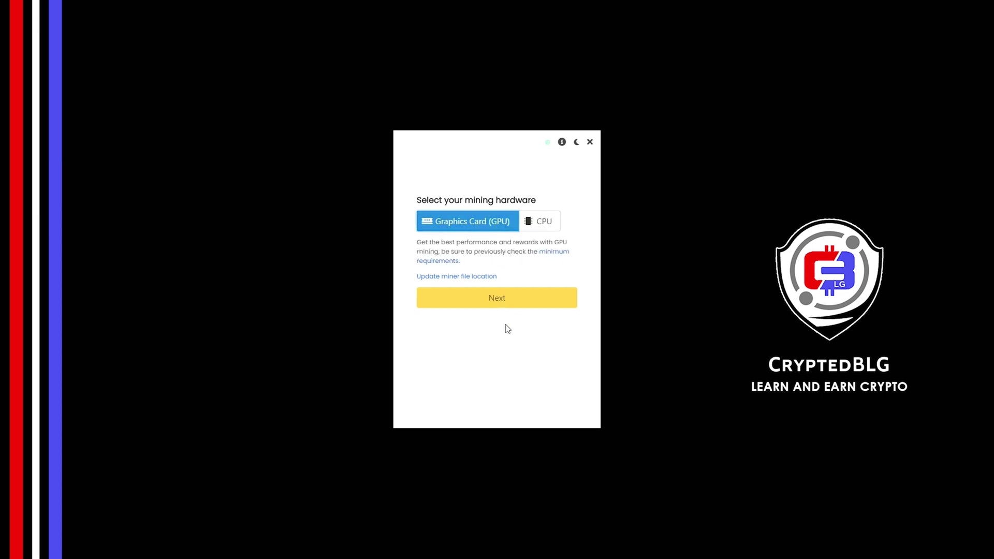
{"action": "left_click", "coordinate": [474, 302]}
Filter coins by 'algo', choose Algorand (ALGO), paste the wallet address, and fill the referral code.
{"action": "left_click", "coordinate": [460, 221]}
{"action": "type", "text": "algo"}
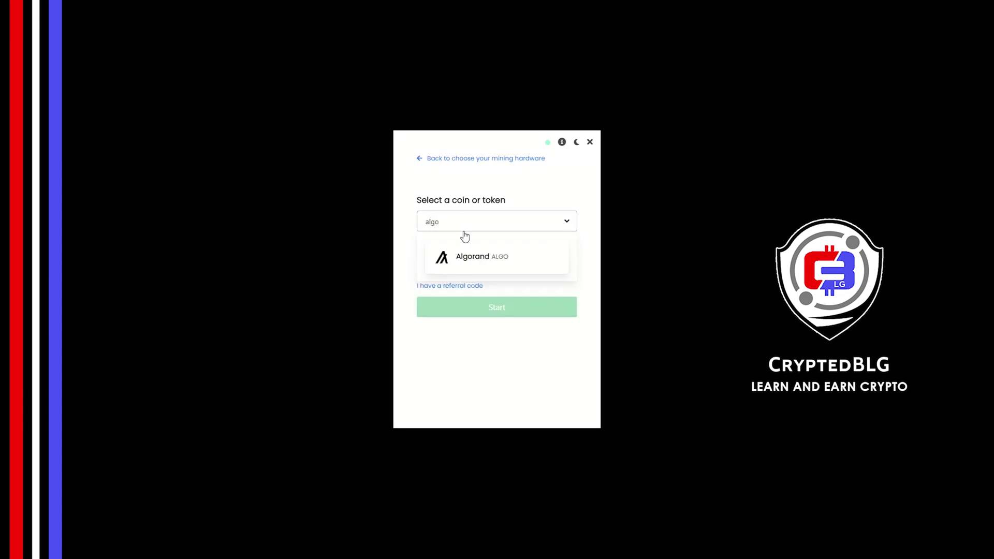
{"action": "left_click", "coordinate": [475, 261]}
{"action": "left_click", "coordinate": [514, 258]}
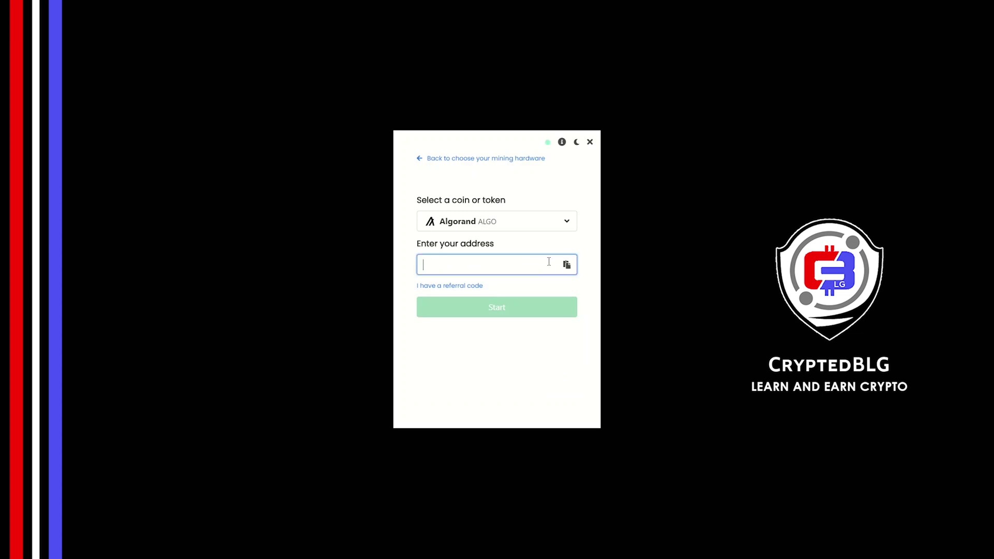
{"action": "left_click", "coordinate": [567, 266]}
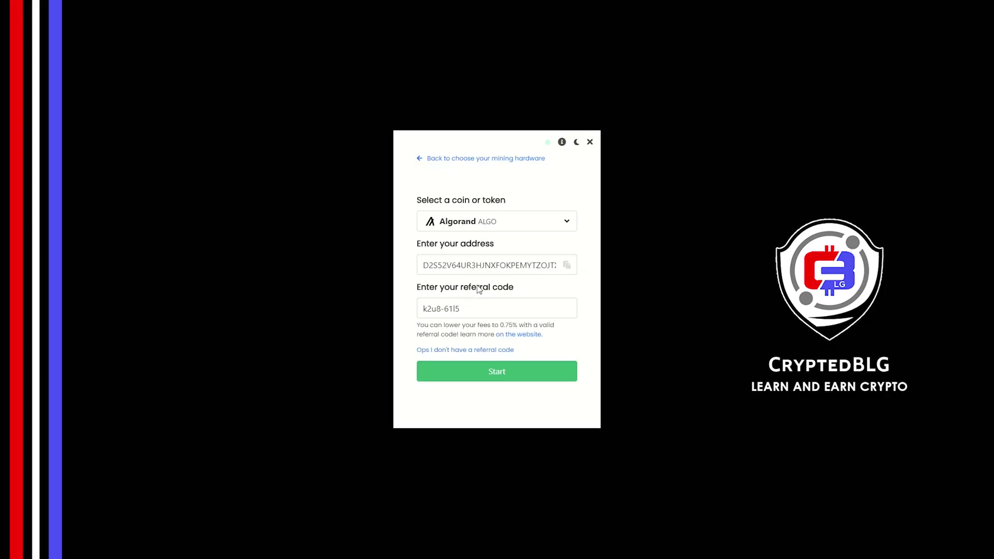
{"action": "left_click", "coordinate": [465, 307]}
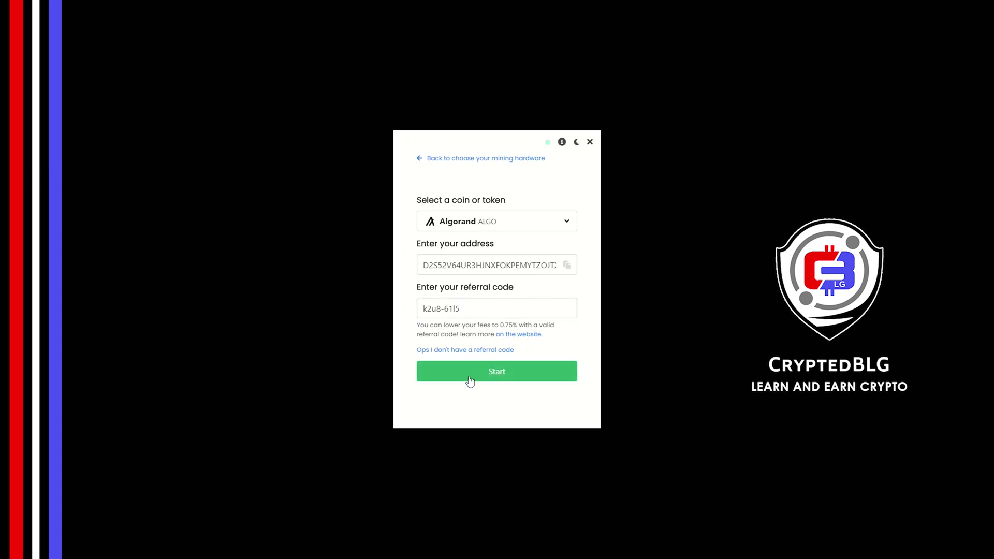
Start mining, allow the miner through Windows Defender Firewall, and show the miner's settings.
{"action": "left_click", "coordinate": [470, 382]}
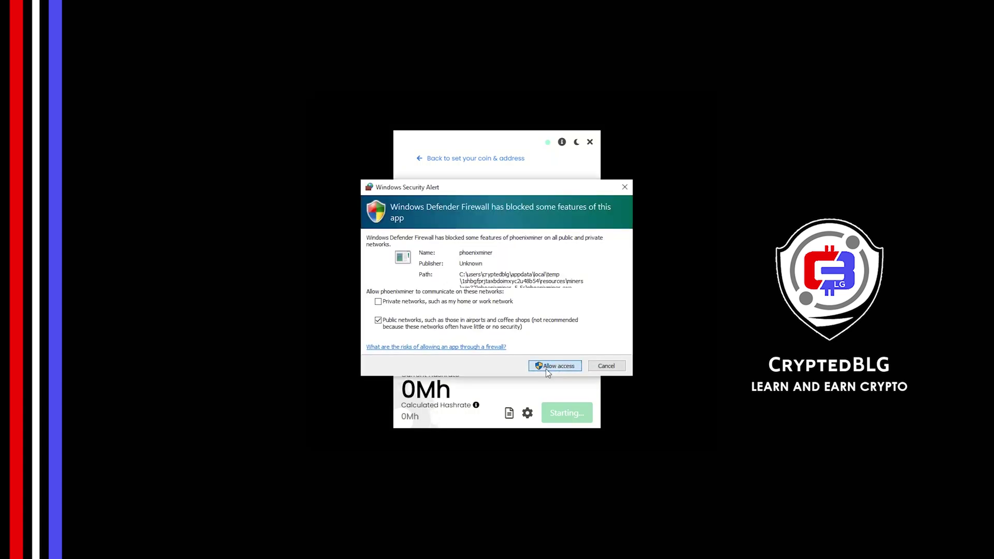
{"action": "left_click", "coordinate": [546, 368]}
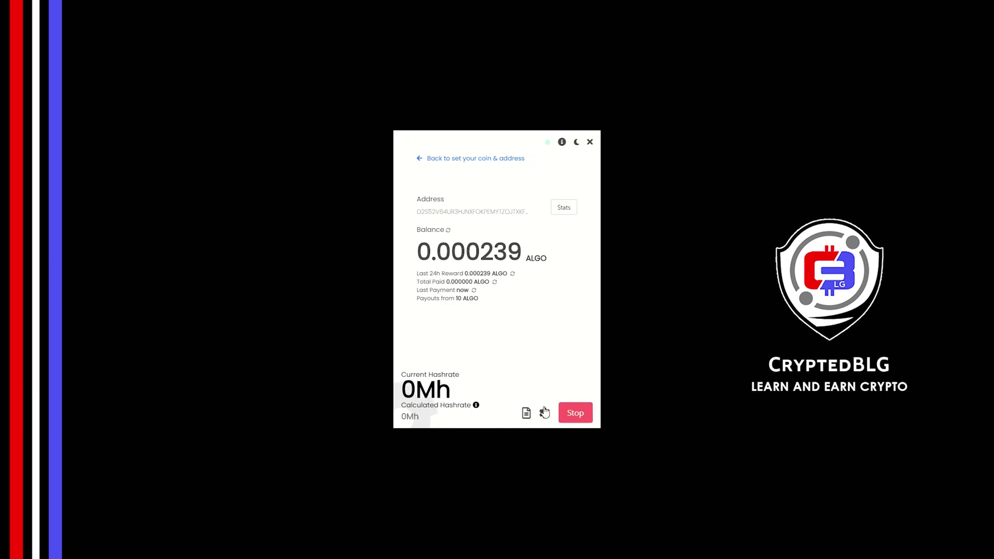
{"action": "left_click", "coordinate": [544, 412]}
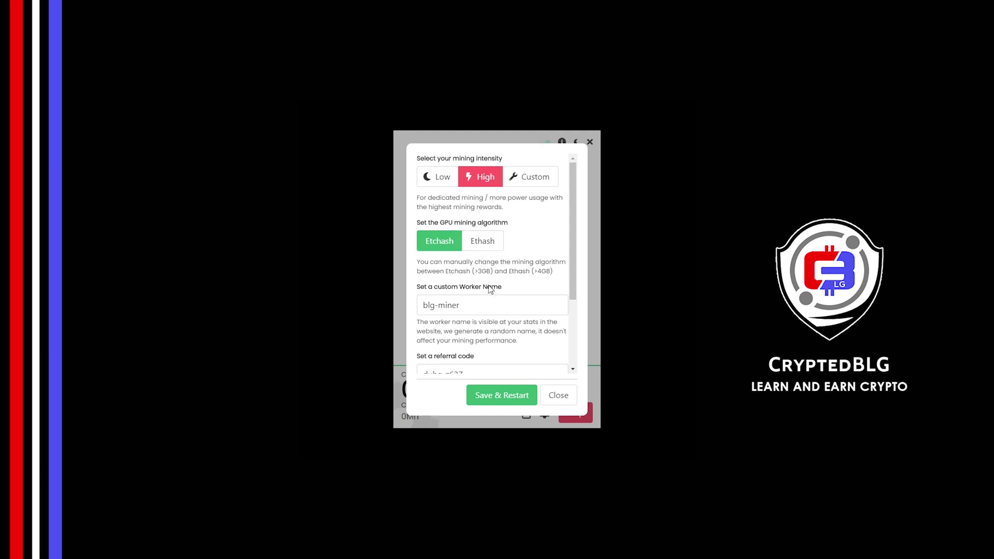
Leave the worker name as blg-miner and apply the settings with Save & Restart.
{"action": "left_click", "coordinate": [491, 301]}
{"action": "left_click_drag", "start_coordinate": [491, 302], "coordinate": [415, 317]}
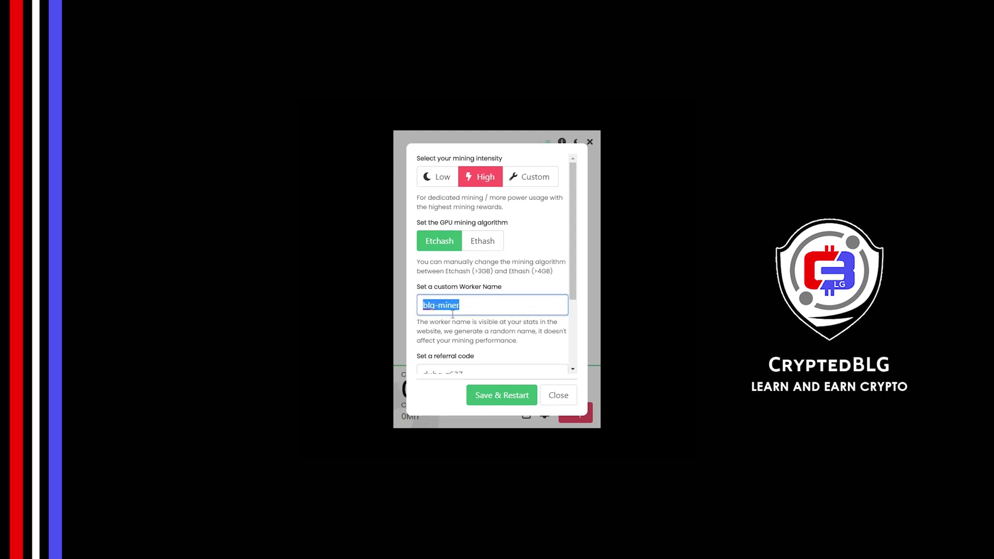
{"action": "left_click", "coordinate": [476, 327]}
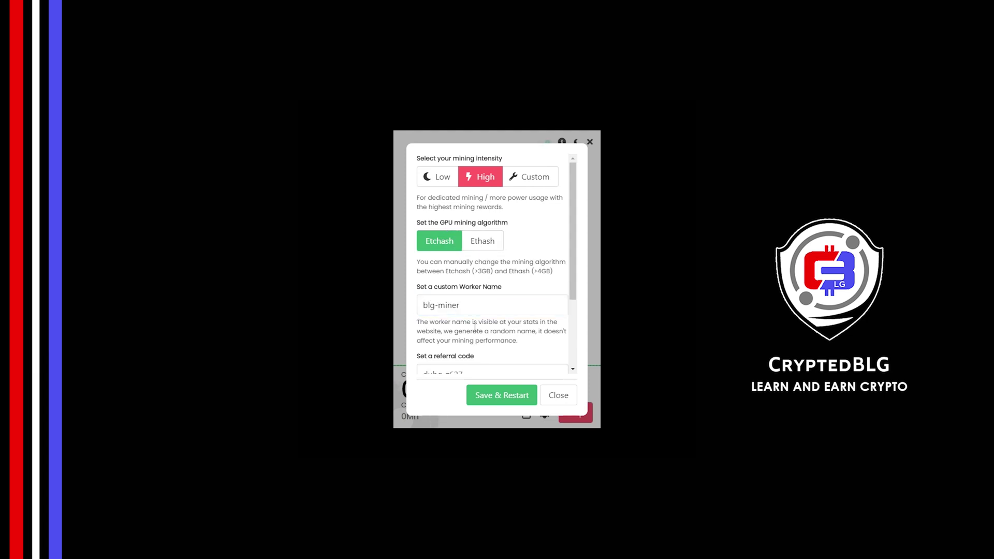
{"action": "scroll", "coordinate": [476, 327], "scroll_direction": "down", "scroll_amount": 3}
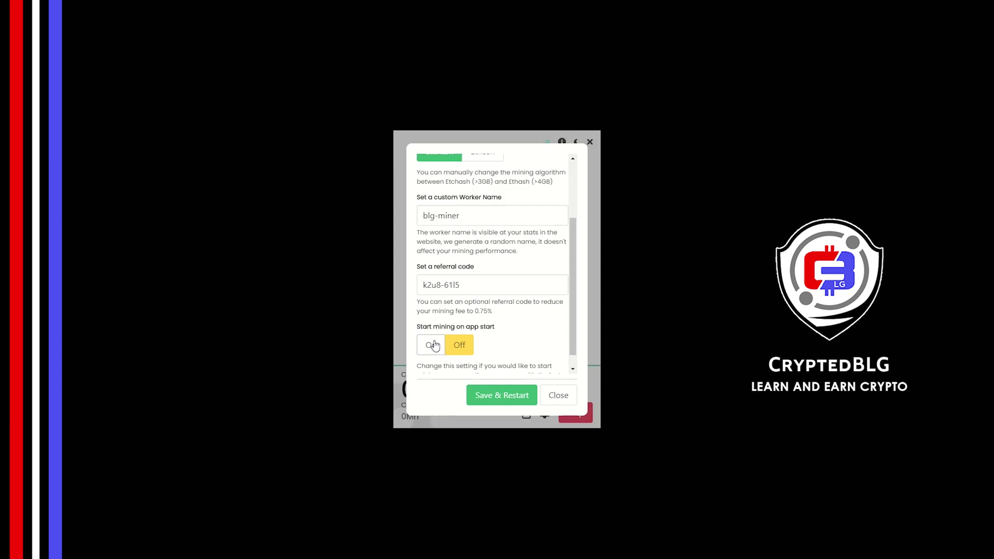
{"action": "scroll", "coordinate": [435, 346], "scroll_direction": "down", "scroll_amount": 1}
{"action": "left_click", "coordinate": [504, 400]}
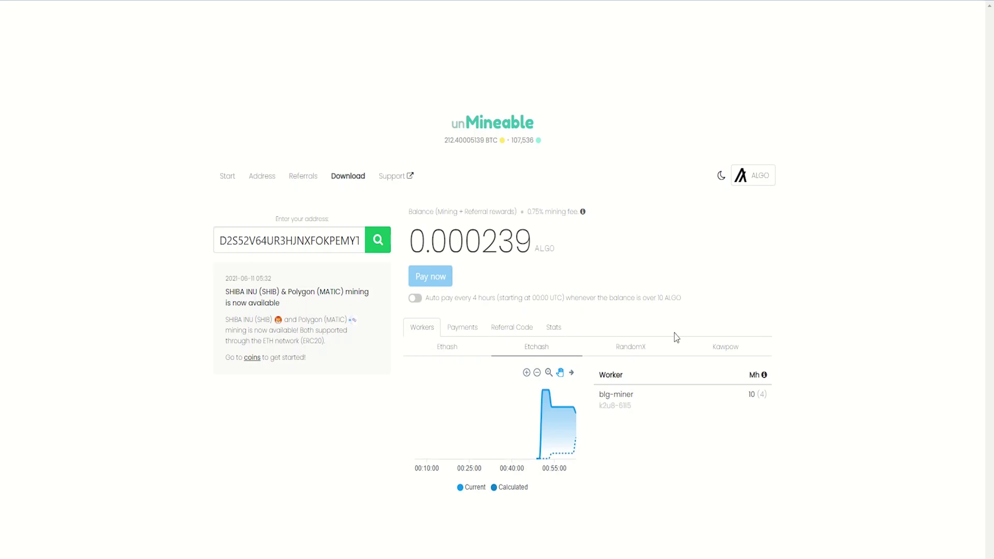
Go through the Payments, Referral Code and Stats tabs to reach the 0.000239 ALGO balance.
{"action": "left_click", "coordinate": [466, 329]}
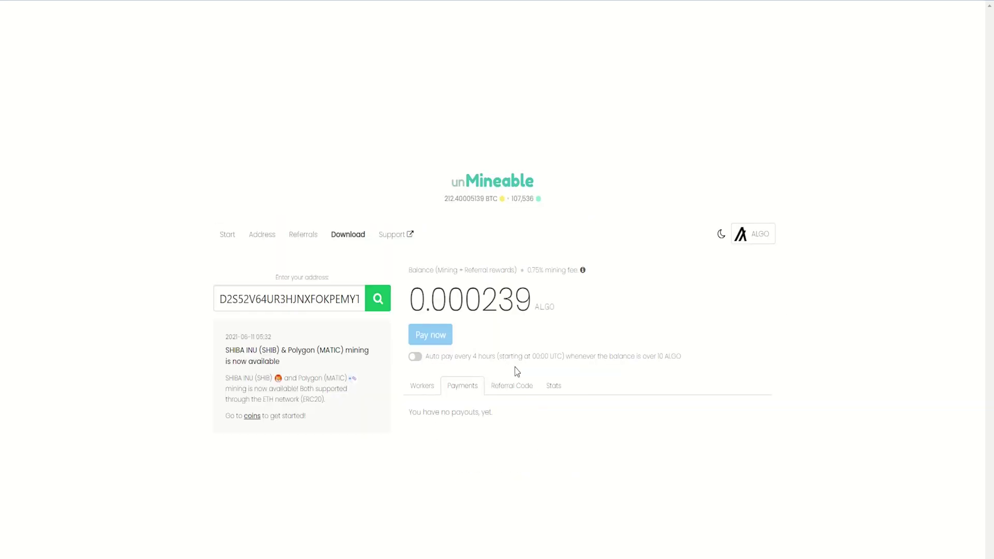
{"action": "left_click", "coordinate": [516, 390]}
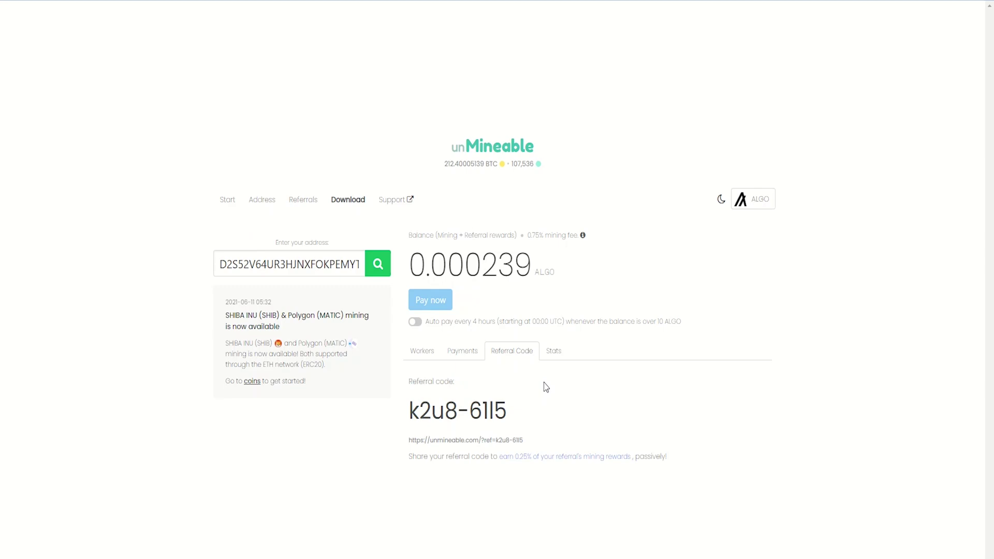
{"action": "mouse_move", "coordinate": [508, 414]}
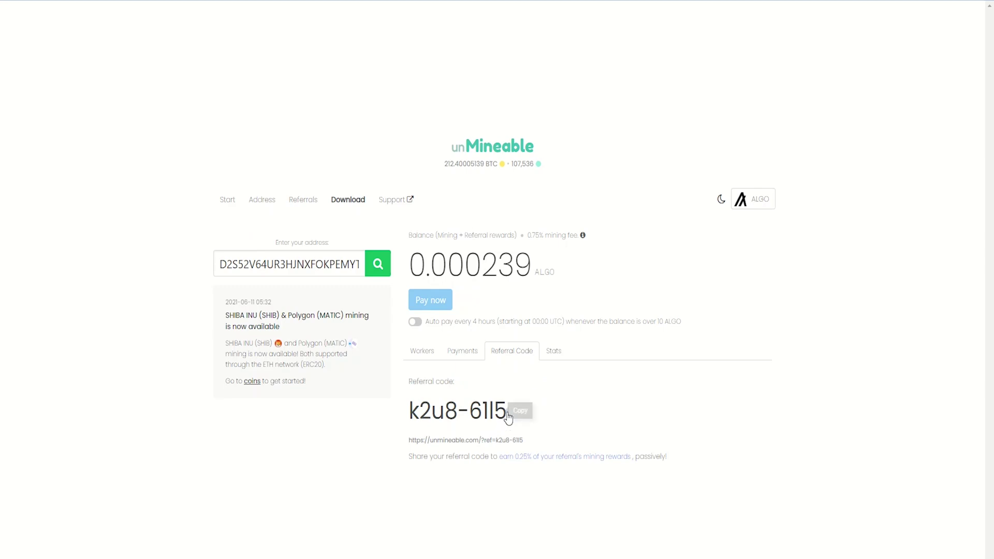
{"action": "left_click", "coordinate": [548, 356]}
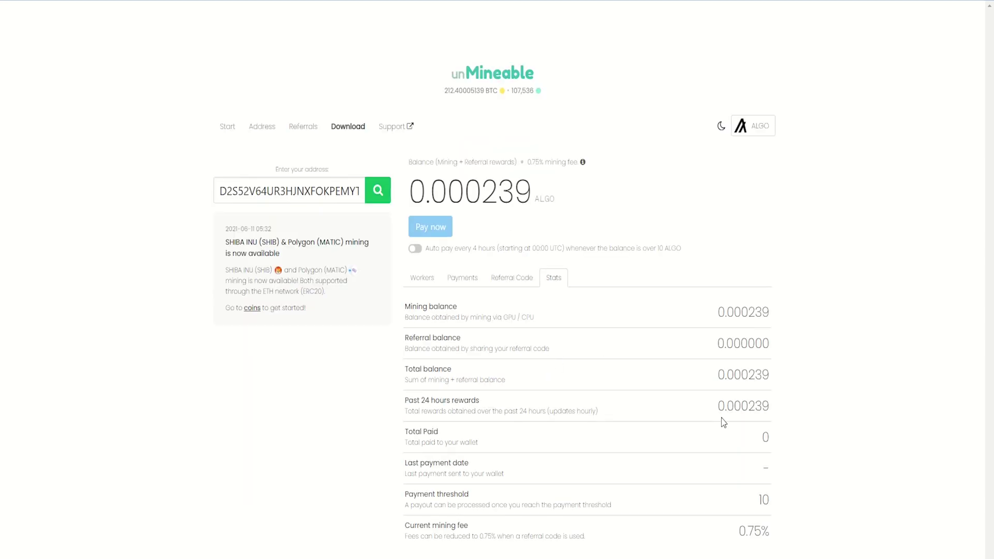